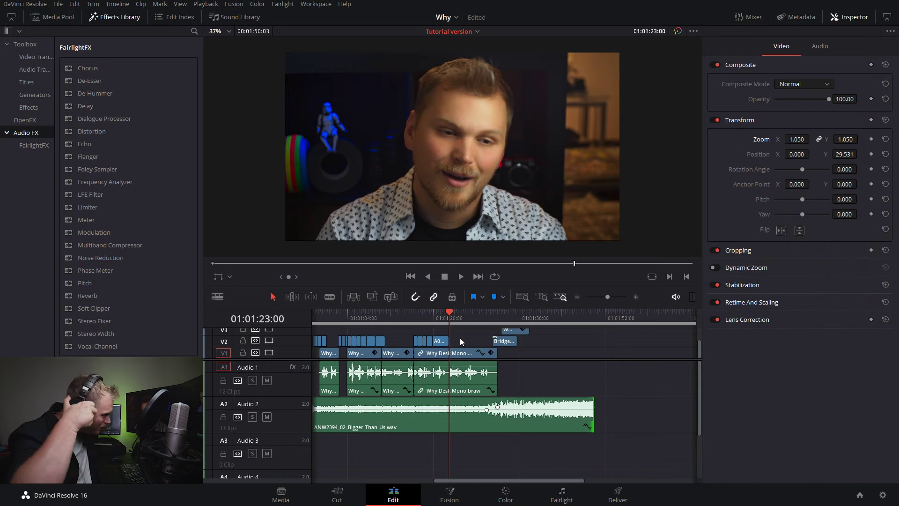
- Find the logo's cut to black at 01:01:35:17 and trim the music clip's end to it
key(space)
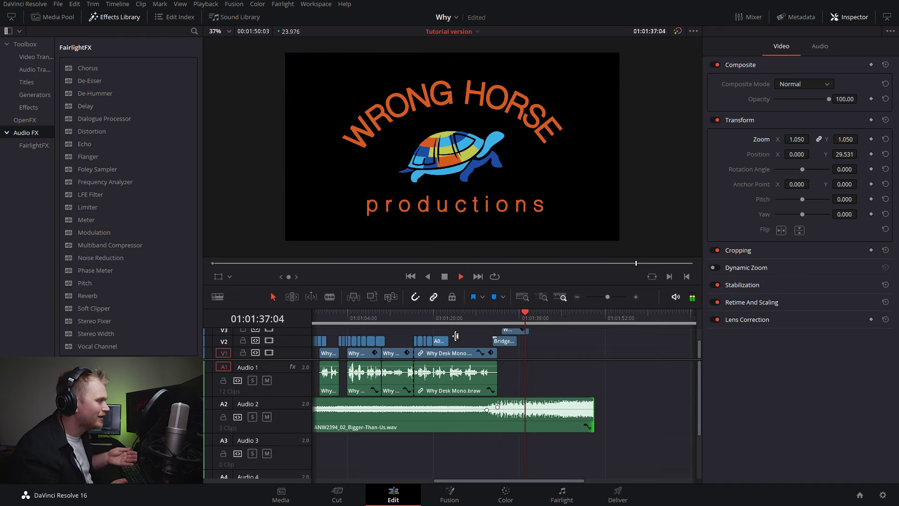
key(space)
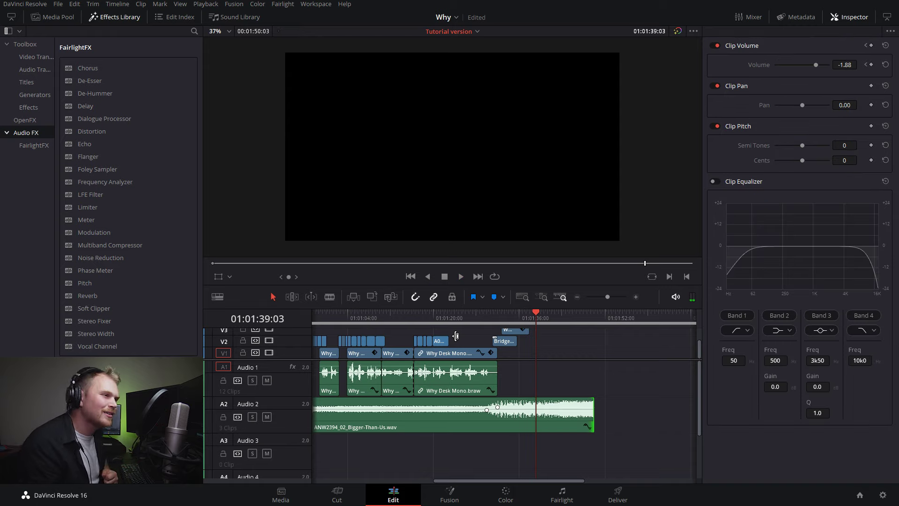
click(516, 316)
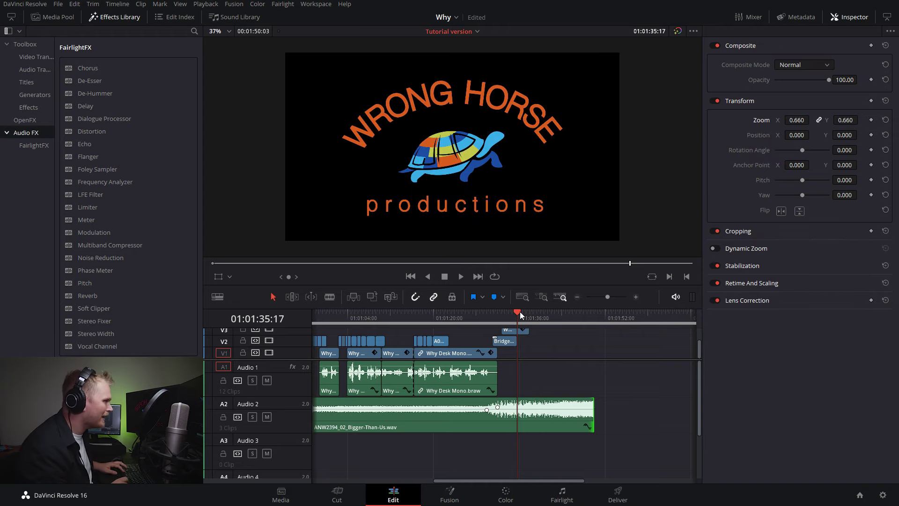
key(Left)
key(Right)
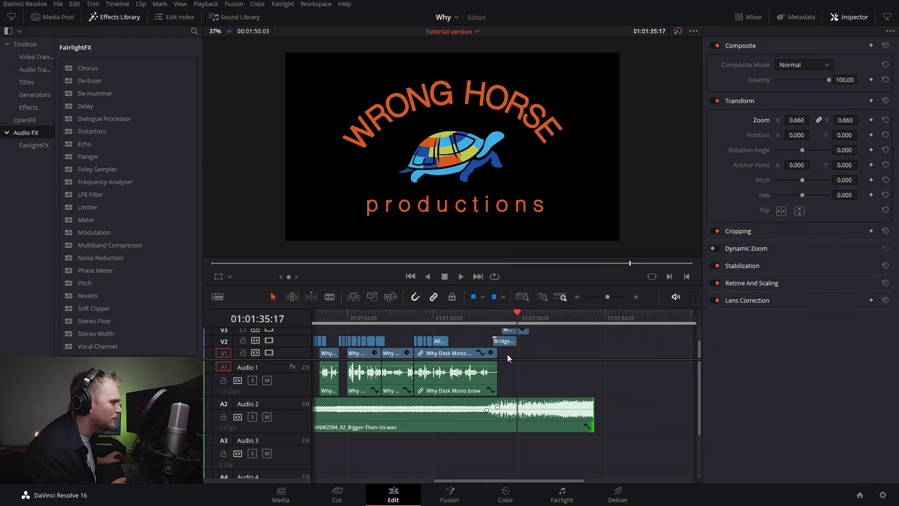
drag(590, 405, 515, 406)
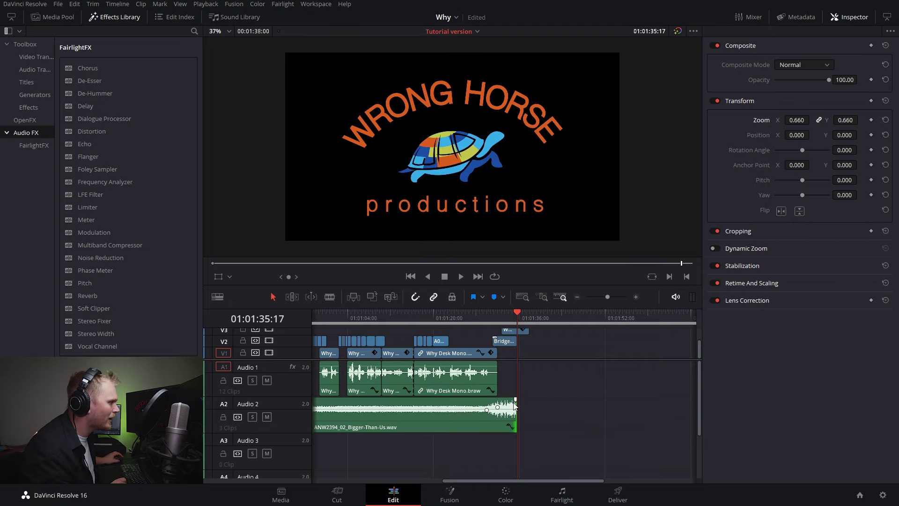
- Review the trimmed ending and add a short fade-out to the Bigger-Than-Us.wav music on Audio 2
click(495, 320)
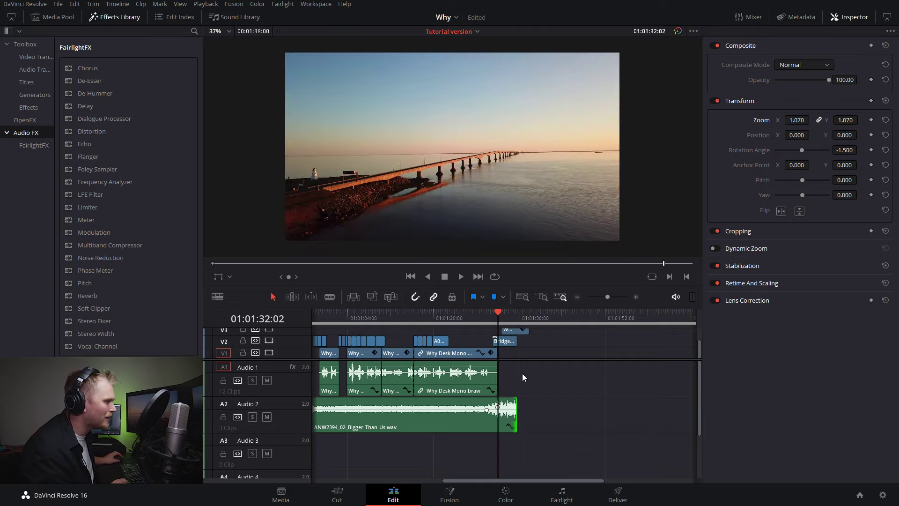
key(space)
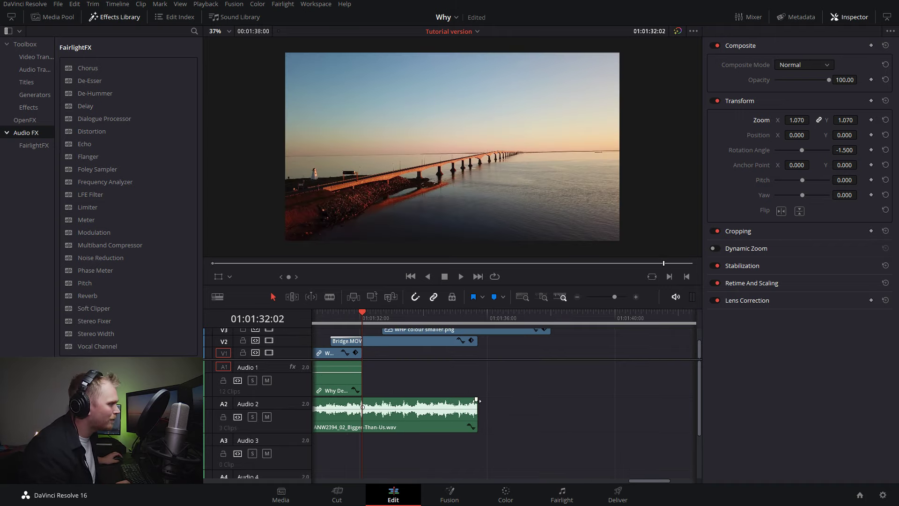
drag(476, 400, 461, 401)
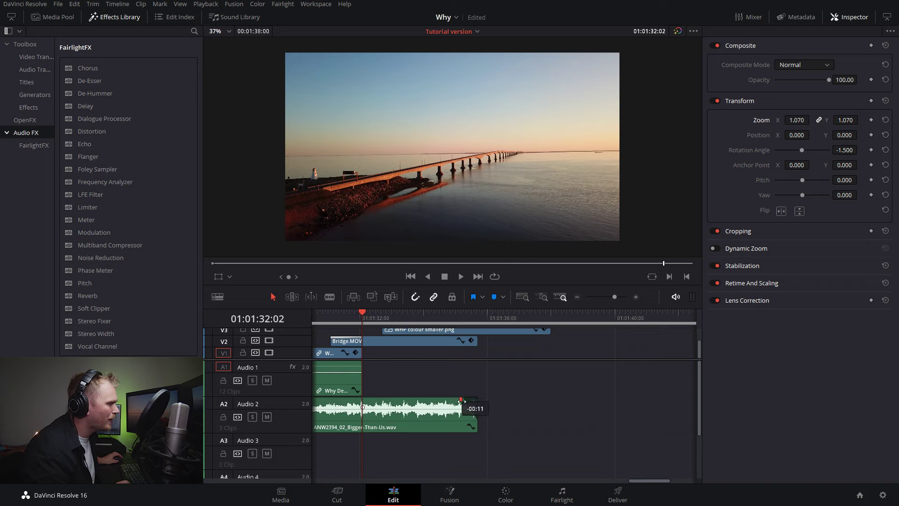
key(space)
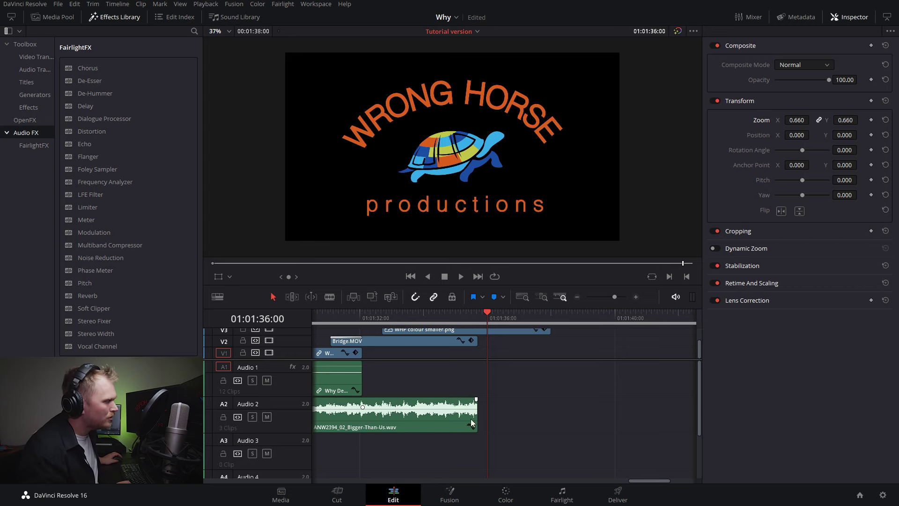
click(442, 413)
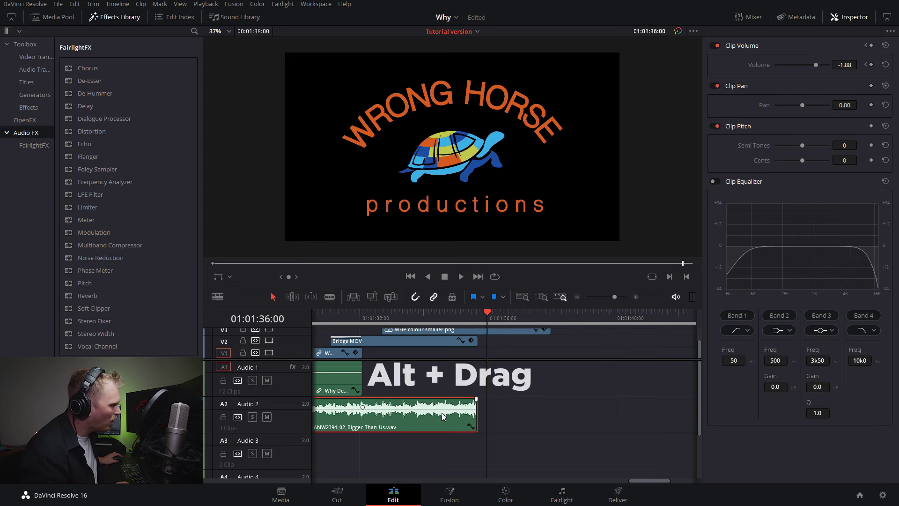
- Duplicate the Bigger-Than-Us.wav clip onto Audio 3 and review its last beat zoomed in
drag(442, 412, 442, 444)
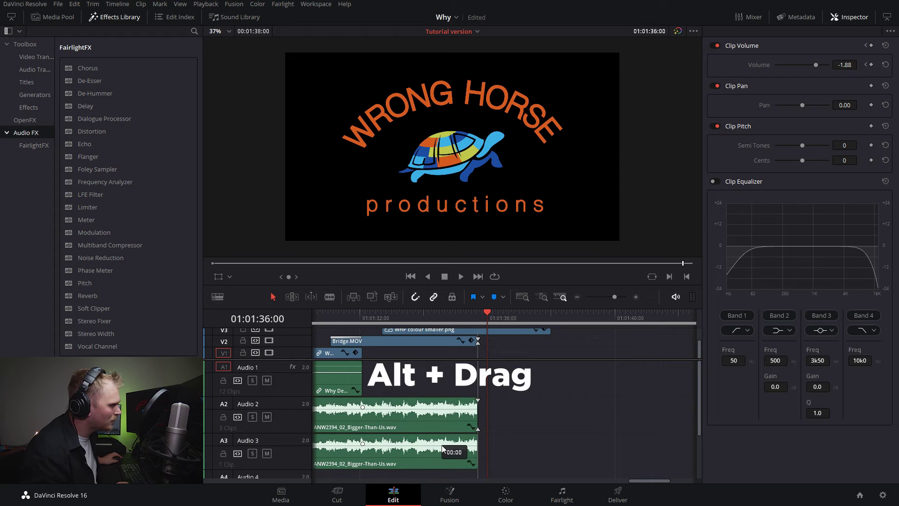
click(464, 317)
key(ctrl+equal)
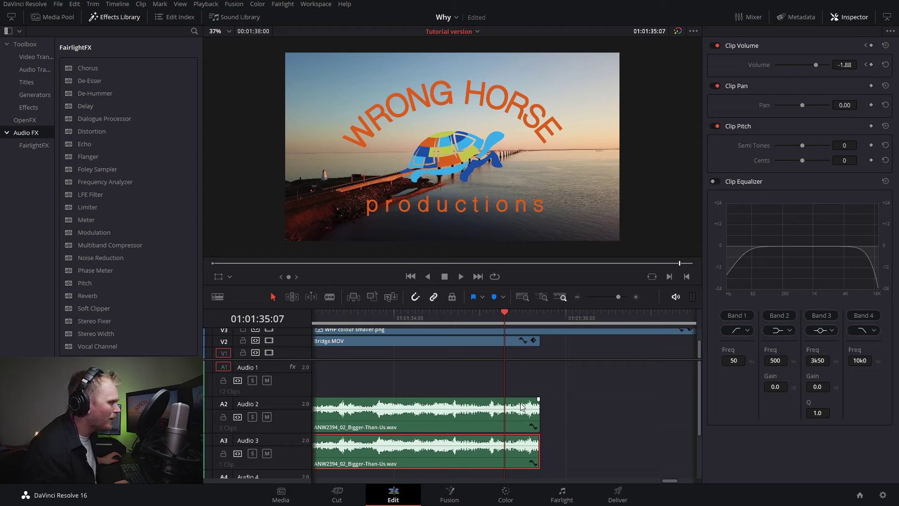
key(space)
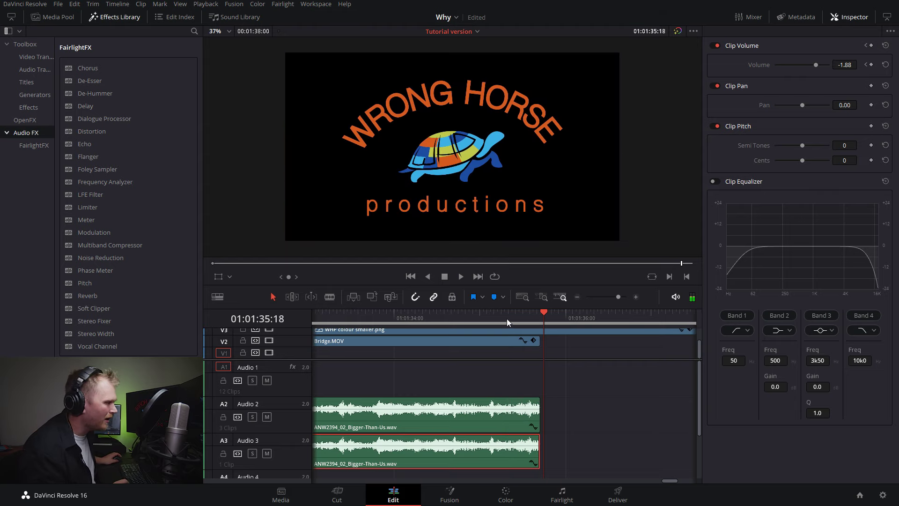
- Split the Audio 3 copy at 01:01:35:10 and delete the part before the split
click(514, 313)
click(515, 316)
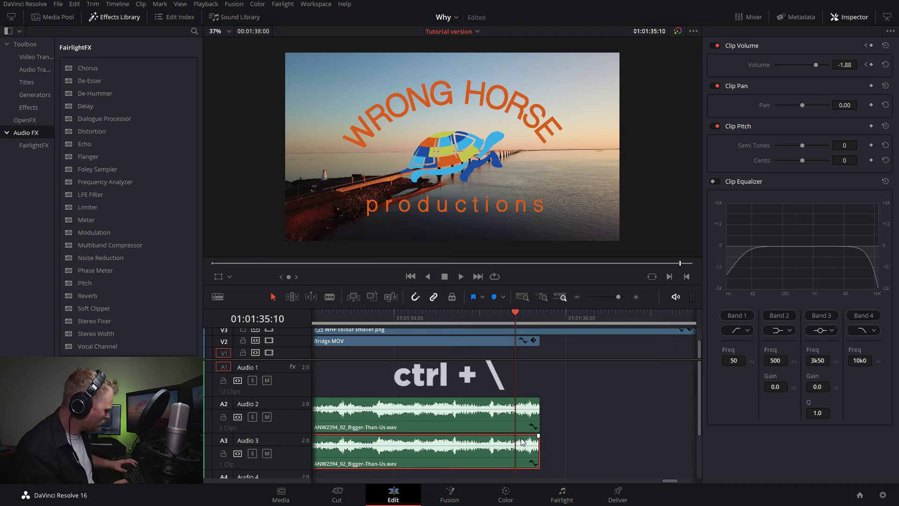
key(ctrl+backslash)
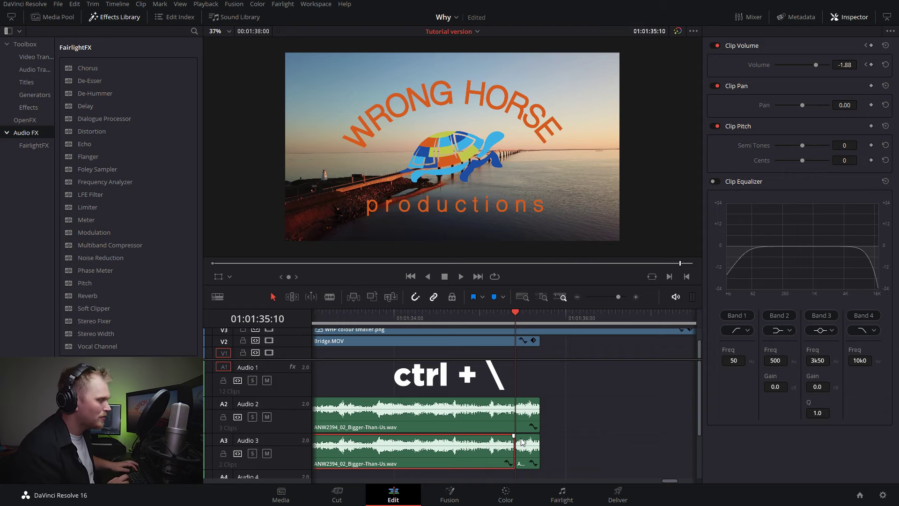
key(Delete)
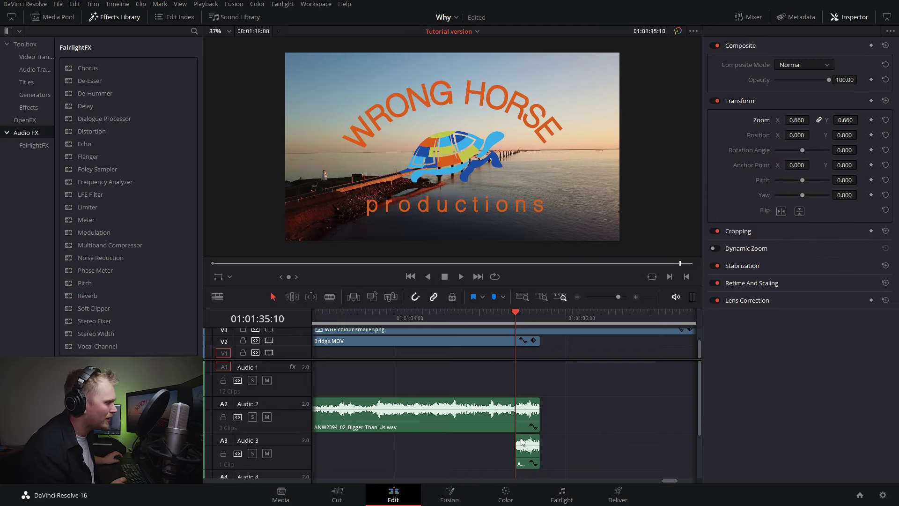
- Make the remaining Audio 3 piece a compound clip named 'song ender' and open it in the timeline
click(529, 448)
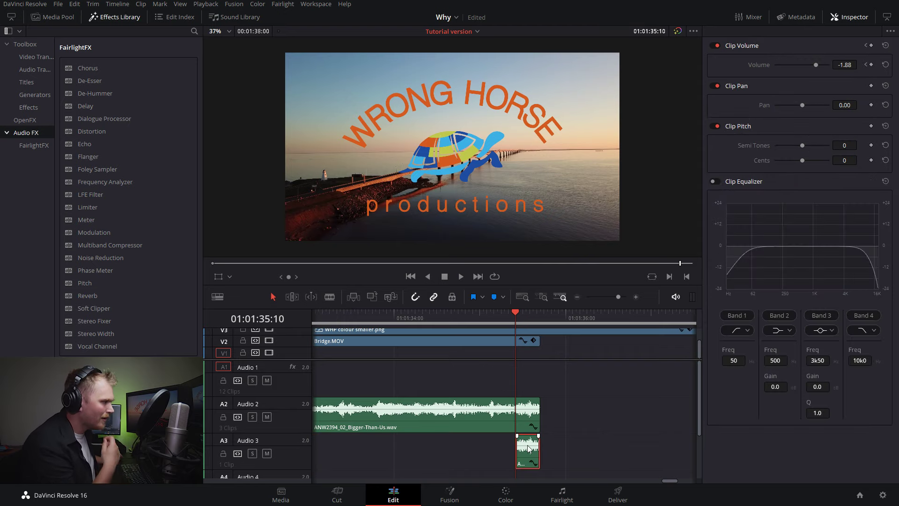
right_click(532, 454)
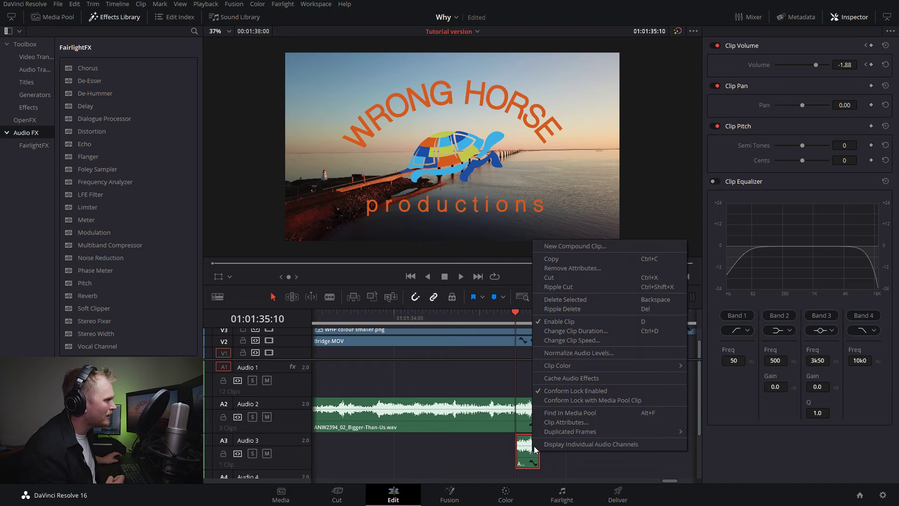
click(581, 245)
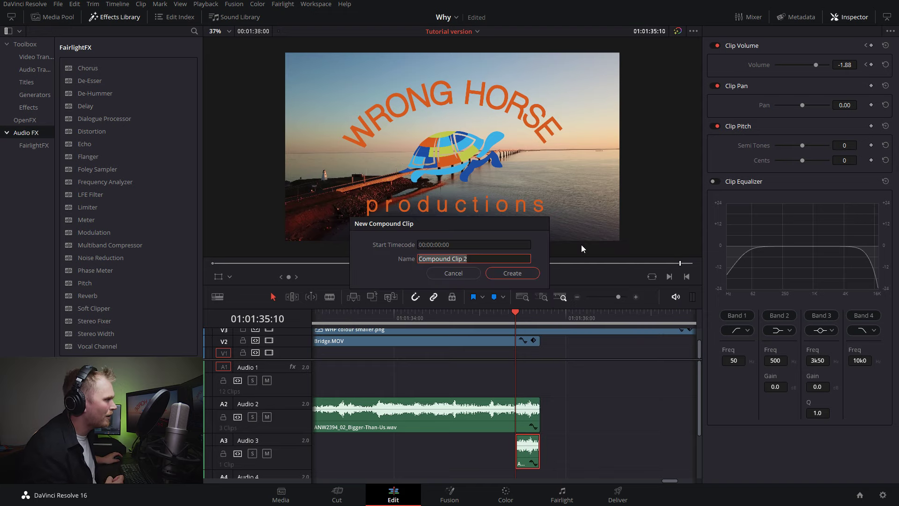
click(506, 273)
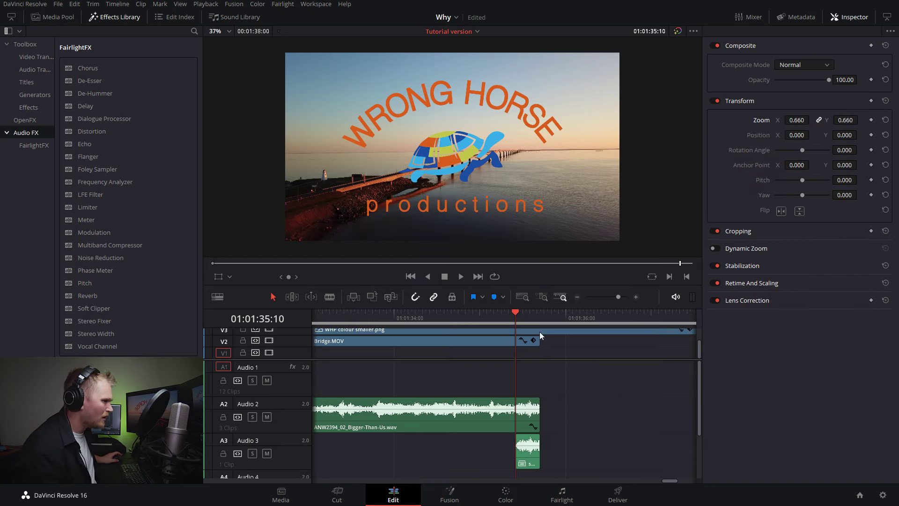
right_click(531, 453)
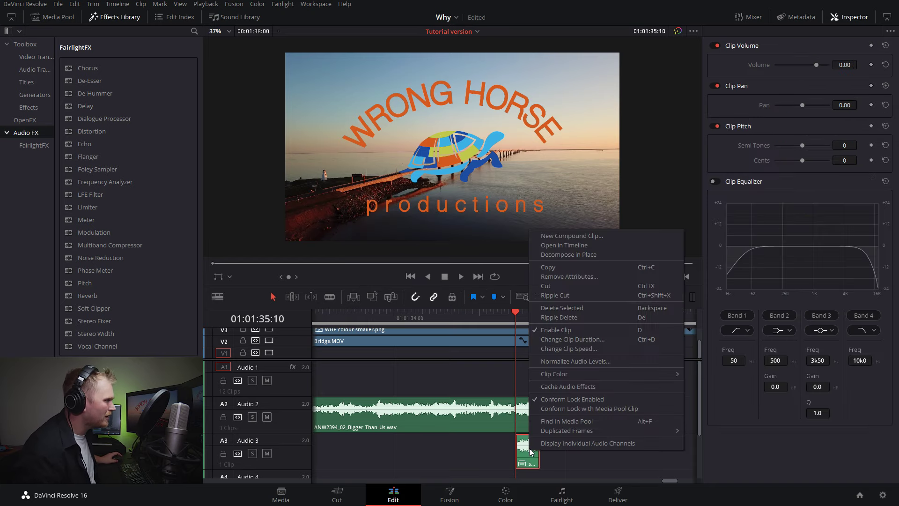
click(567, 245)
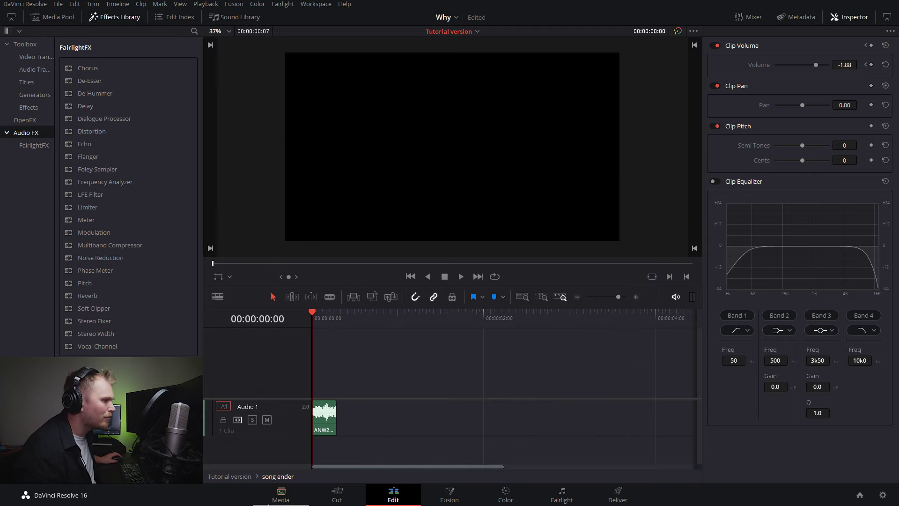
- Enable stacked timelines and open song ender in its own tab beside Tutorial version
click(224, 476)
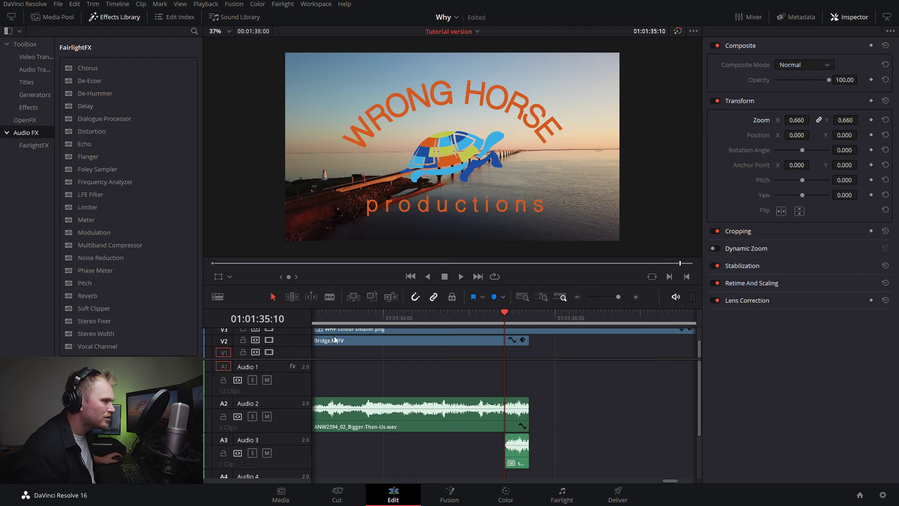
click(218, 297)
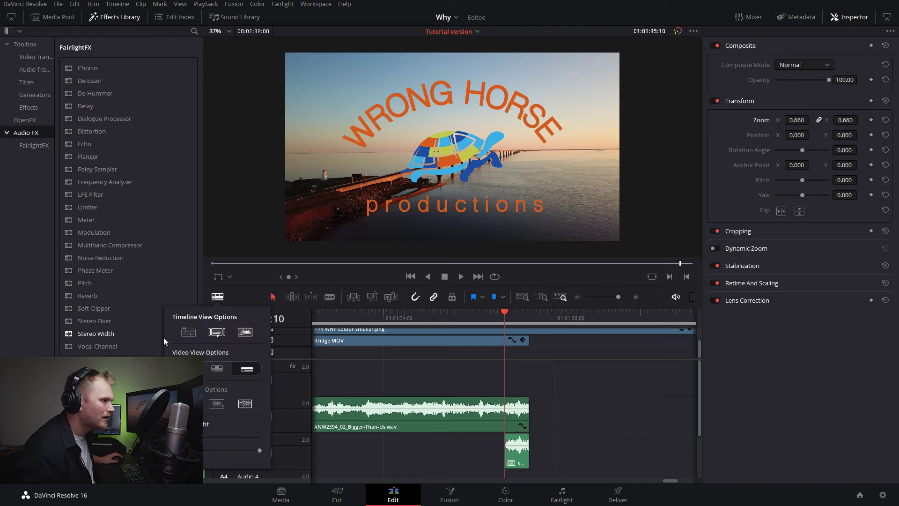
click(187, 333)
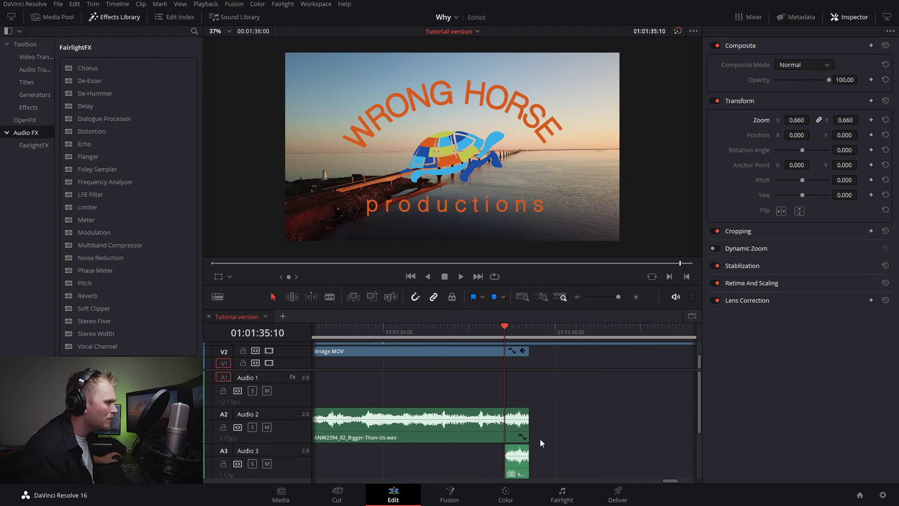
right_click(519, 452)
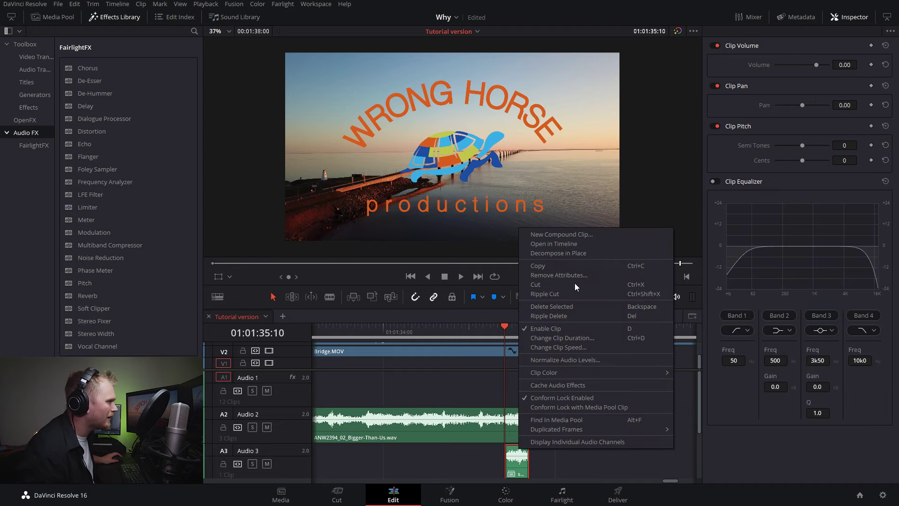
click(558, 246)
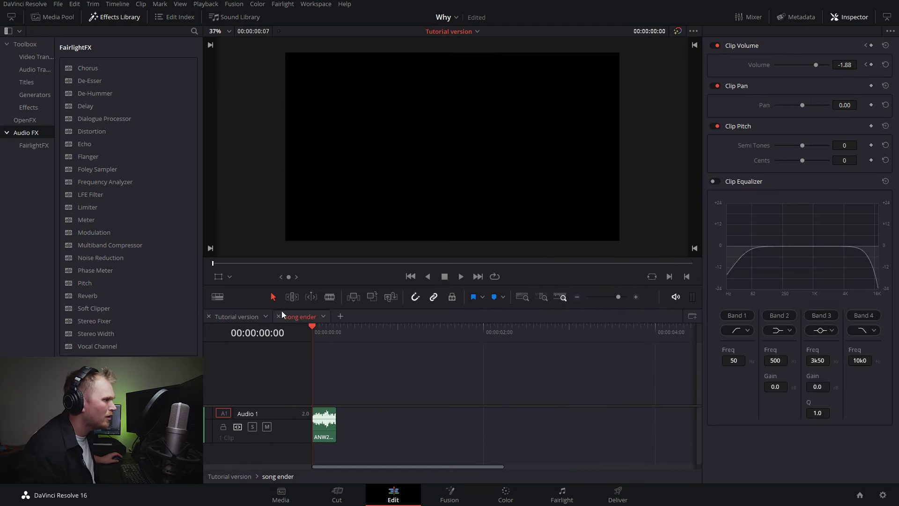
click(234, 316)
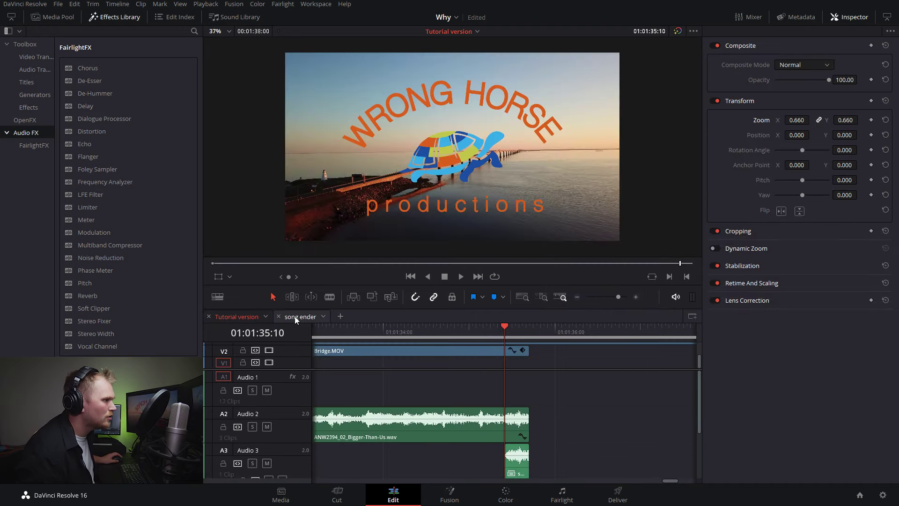
click(295, 316)
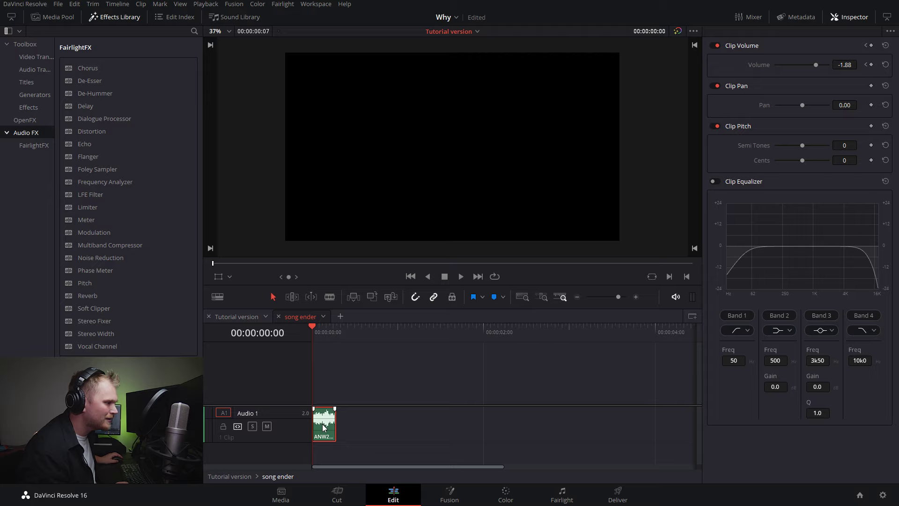
- Inside song ender, copy the clip to Audio 2, extend it to 04:00, and mute that track
drag(323, 427, 331, 455)
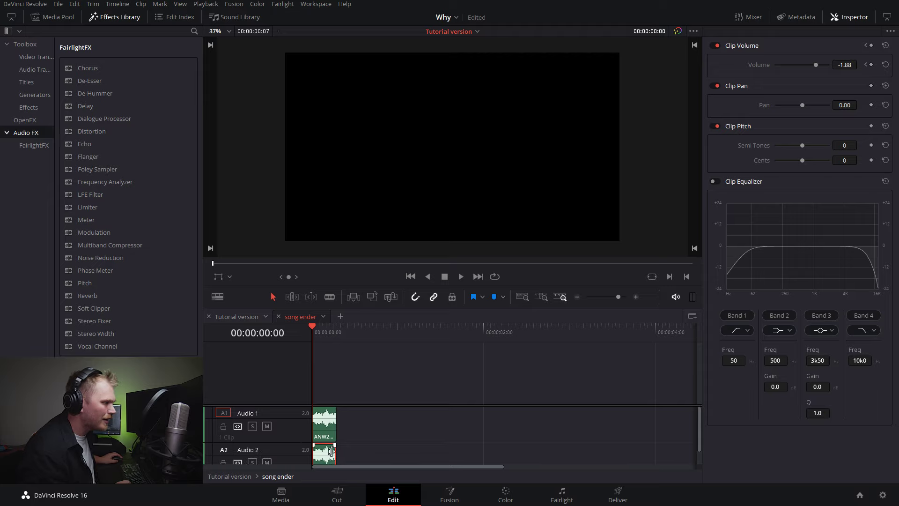
drag(330, 451, 680, 420)
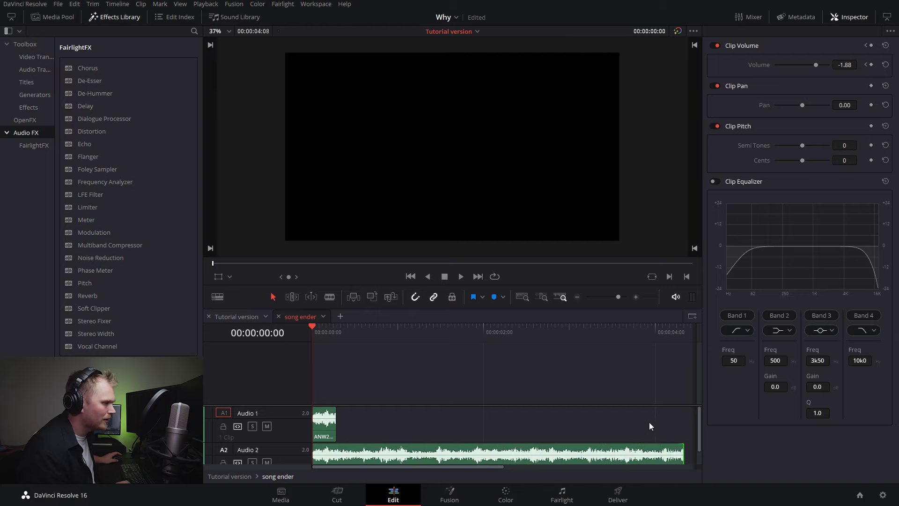
click(267, 464)
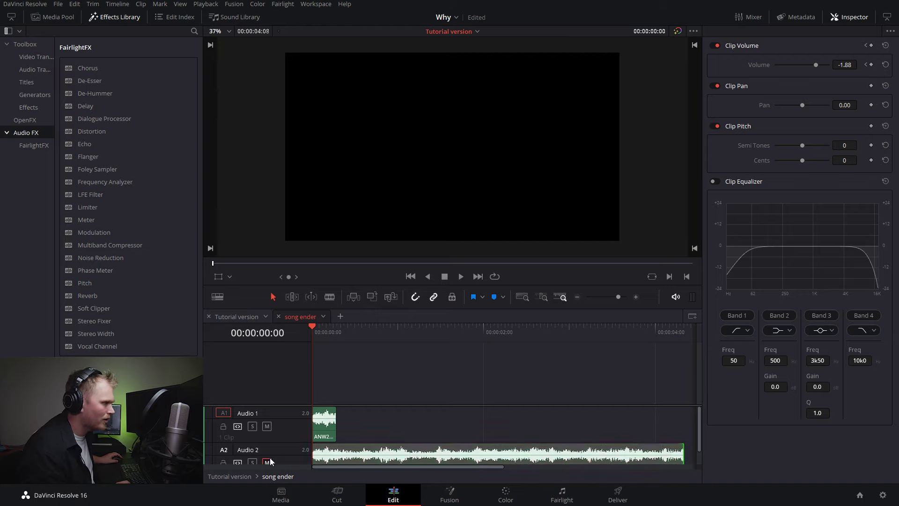
- Back on Tutorial version, extend the song ender clip on Audio 3 by about one second
click(246, 316)
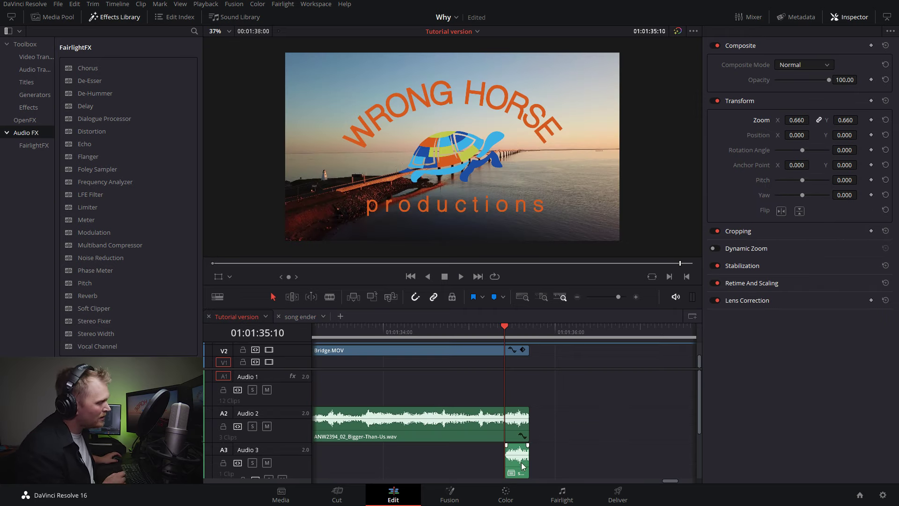
drag(525, 461, 642, 437)
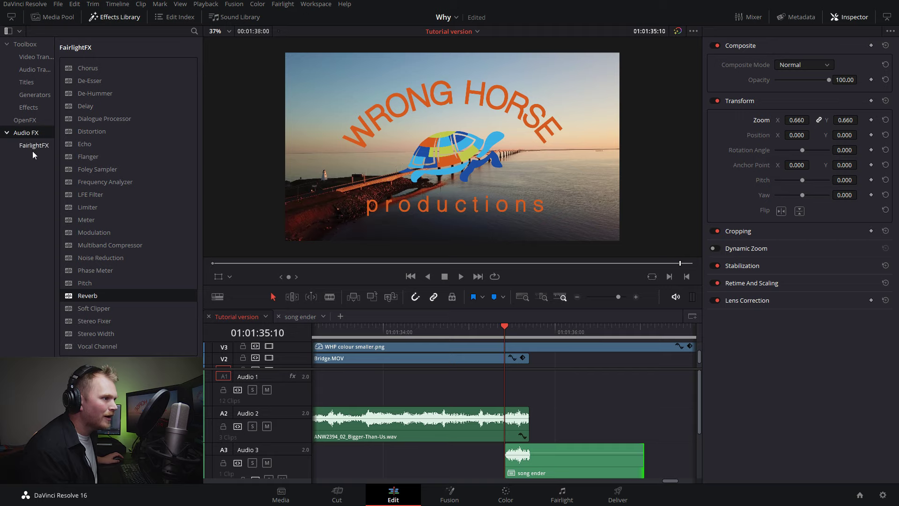
- Apply FairlightFX Reverb to song ender with 3350 ms reverb time and a 73 m² room
drag(120, 295, 547, 457)
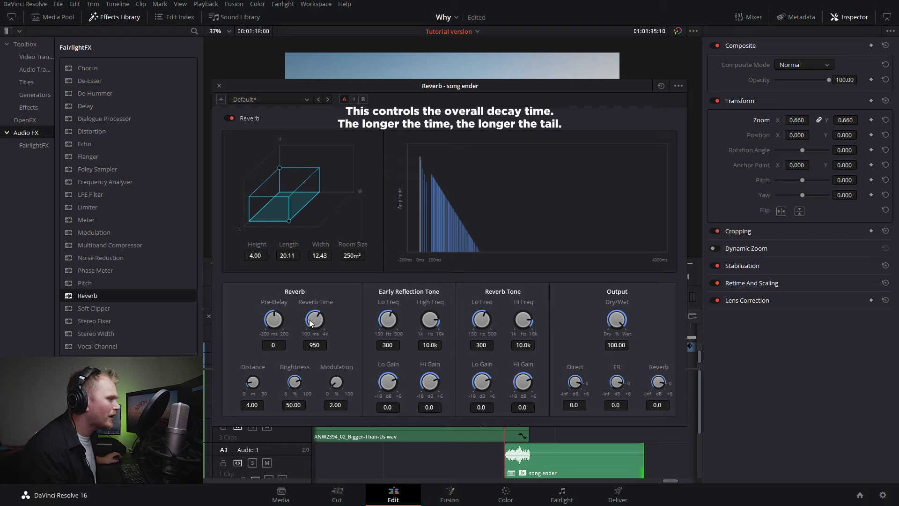
drag(310, 322, 330, 322)
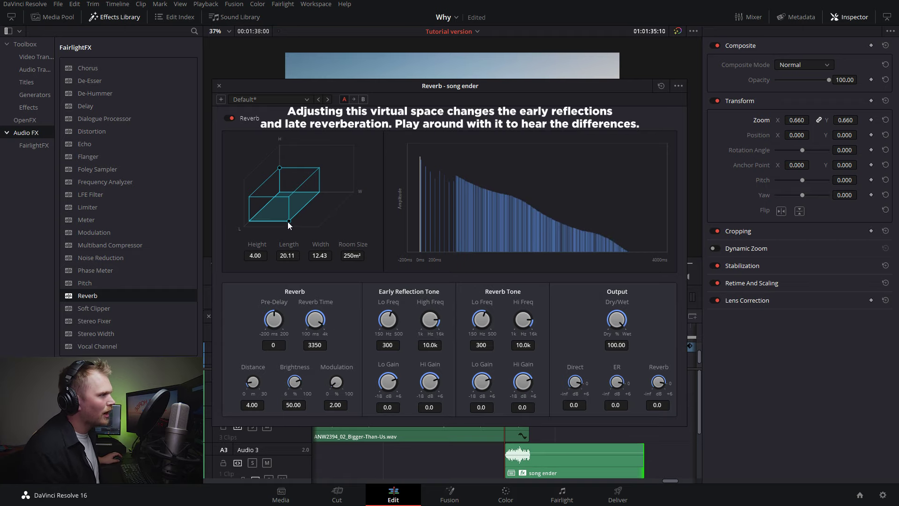
mouse_move(288, 221)
mouse_down()
mouse_move(292, 204)
mouse_move(294, 211)
mouse_up()
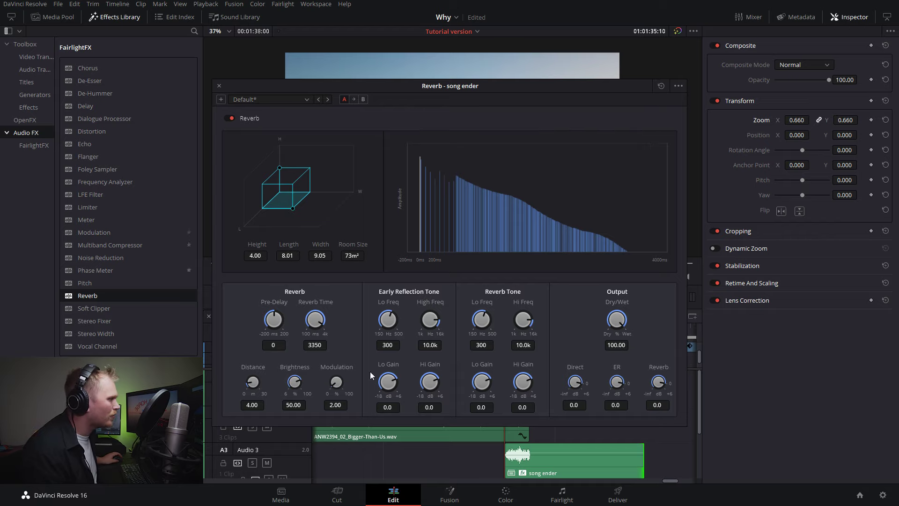
click(219, 86)
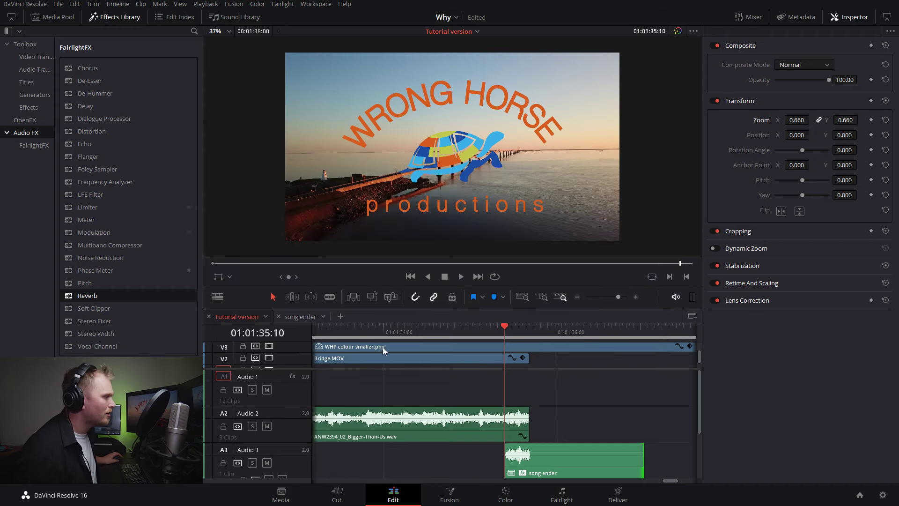
- Play through the ending to hear the song ender reverb tail, then select the clip
click(465, 331)
key(space)
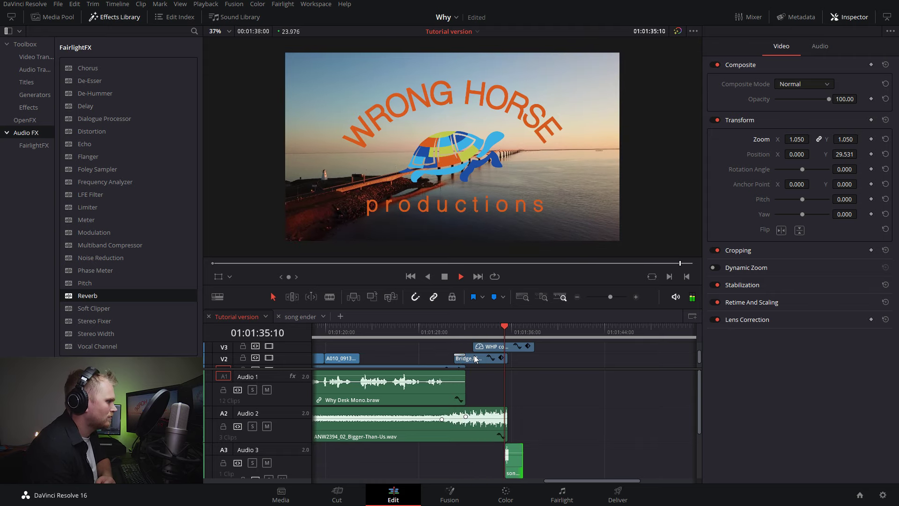
key(space)
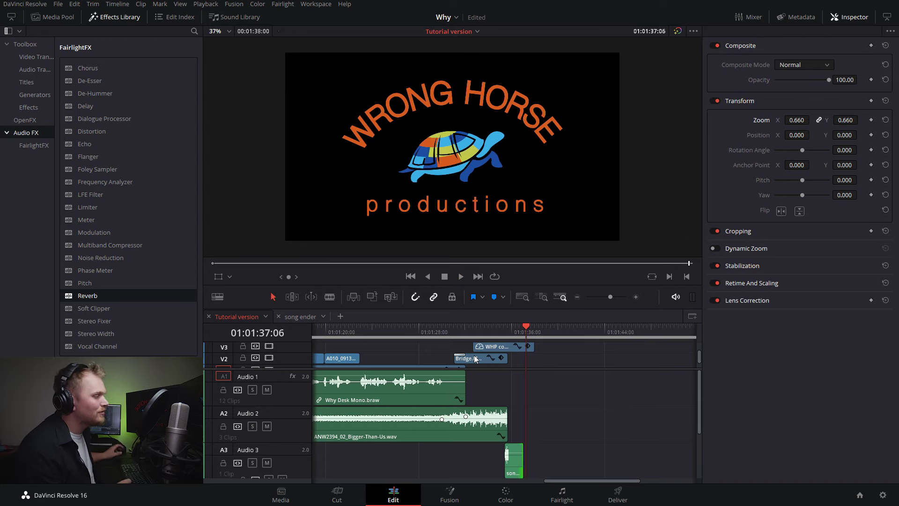
click(509, 328)
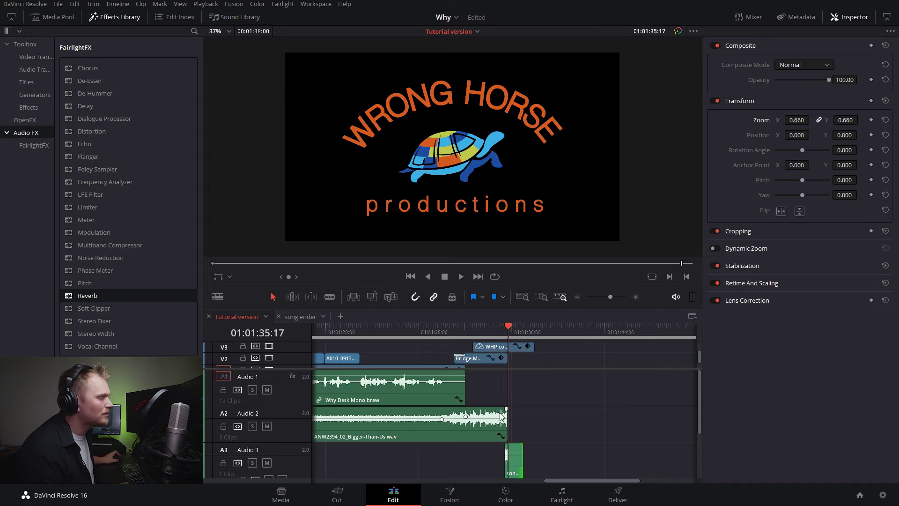
key(ctrl+equal)
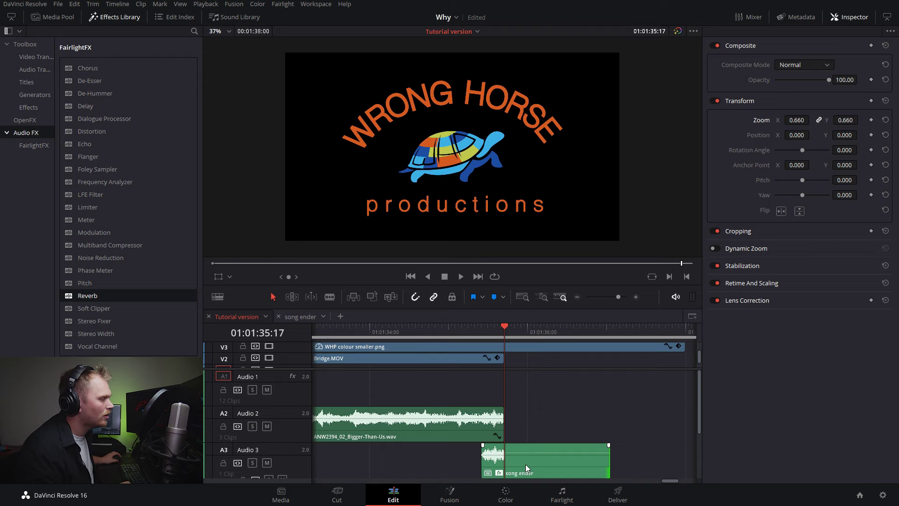
click(524, 462)
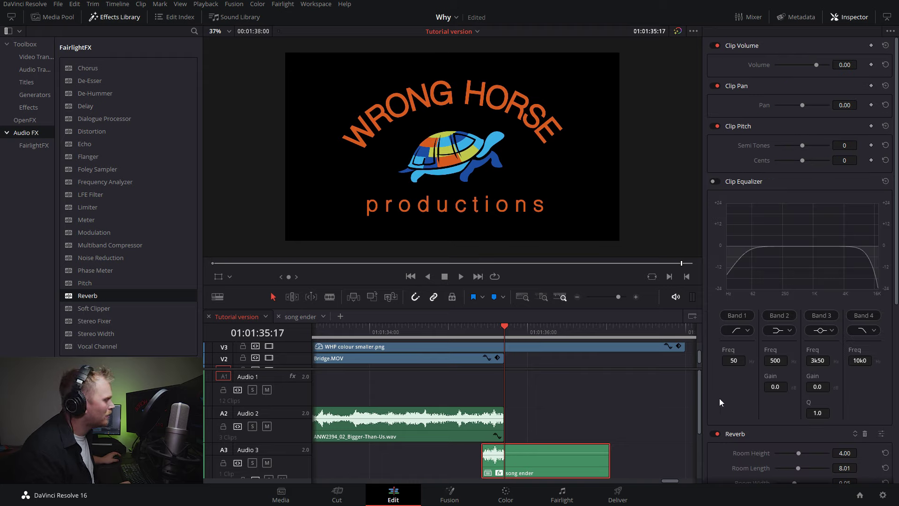
- Set the song ender reverb tone to a 487 Hz low frequency and 16.0k high frequency
scroll(719, 398, down, 6)
scroll(772, 323, down, 1)
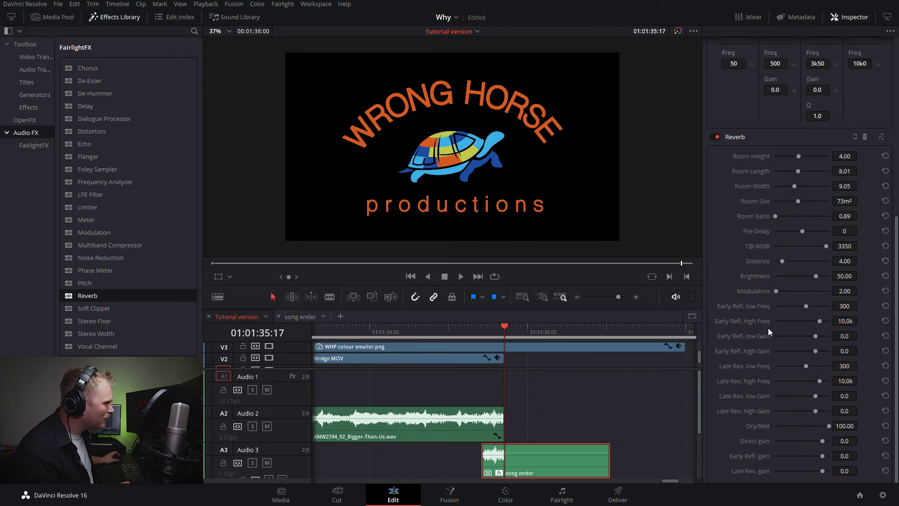
click(882, 138)
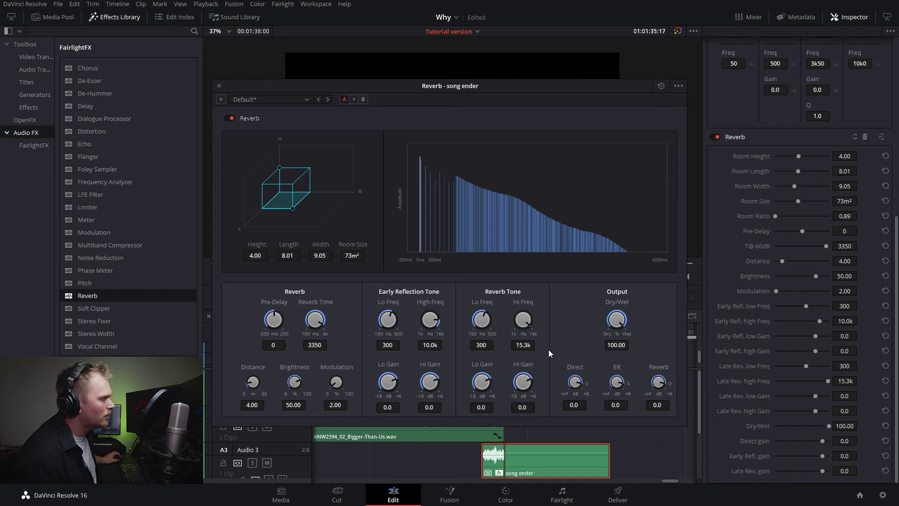
drag(482, 320, 524, 319)
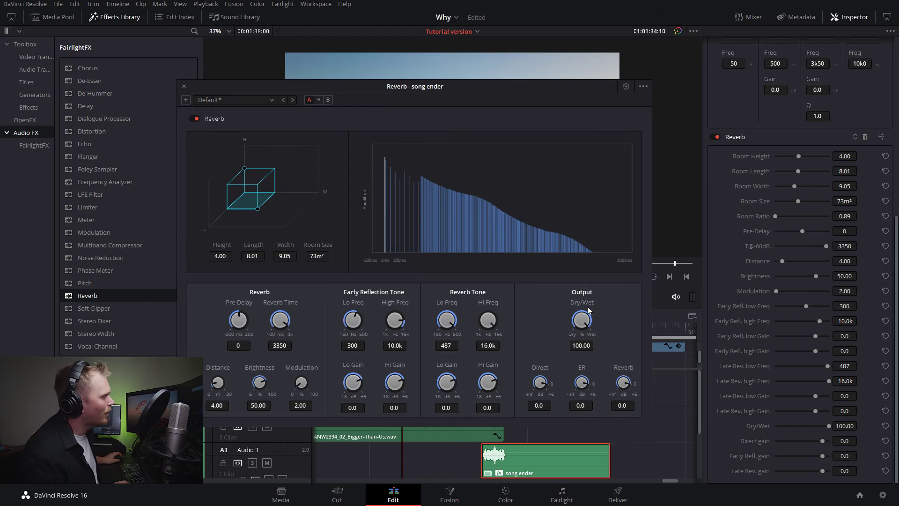
drag(523, 86, 366, 32)
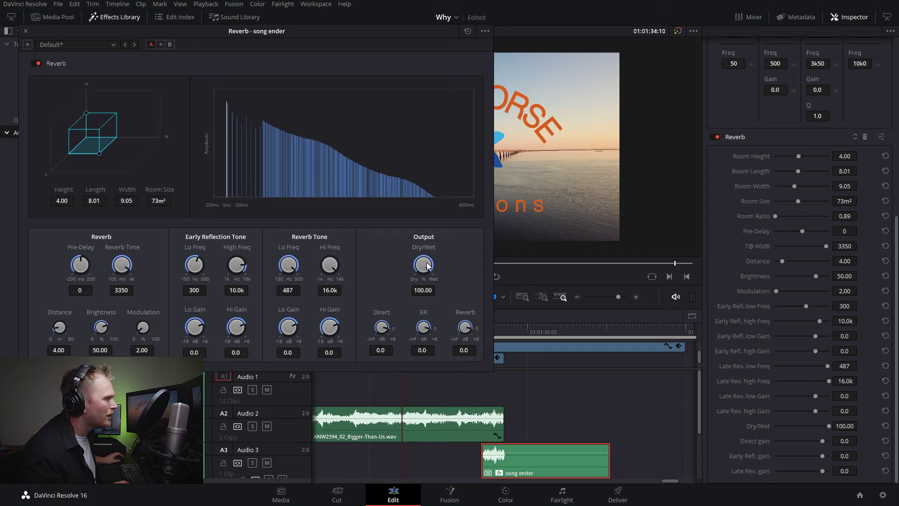
- Compare the ending with the song ender reverb at fully dry (0) and fully wet (100)
drag(427, 266, 241, 289)
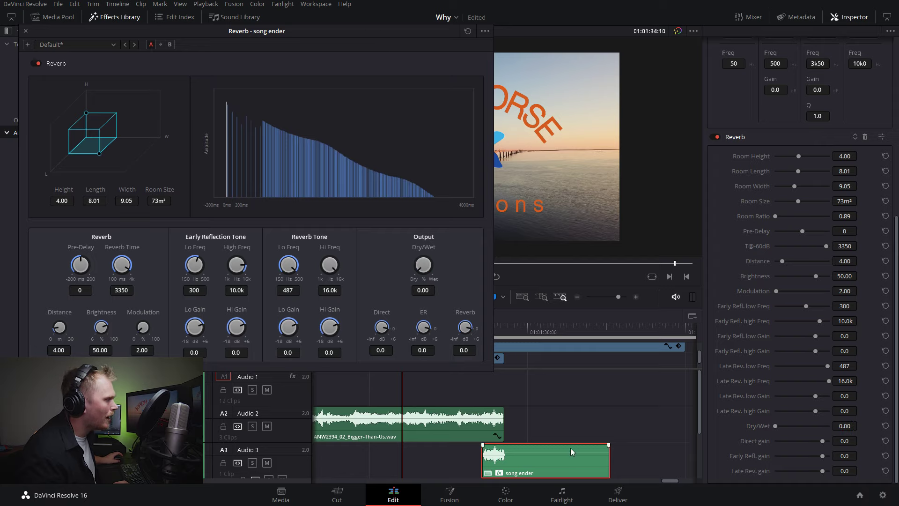
key(space)
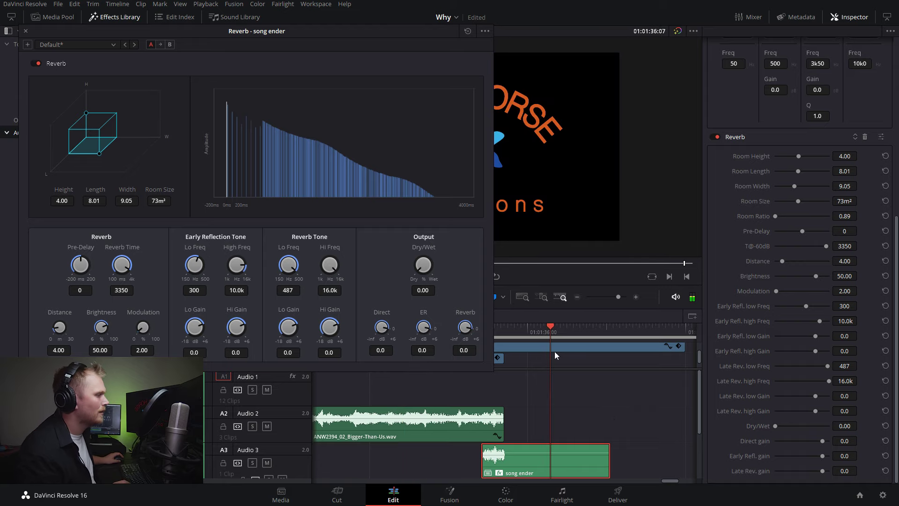
key(space)
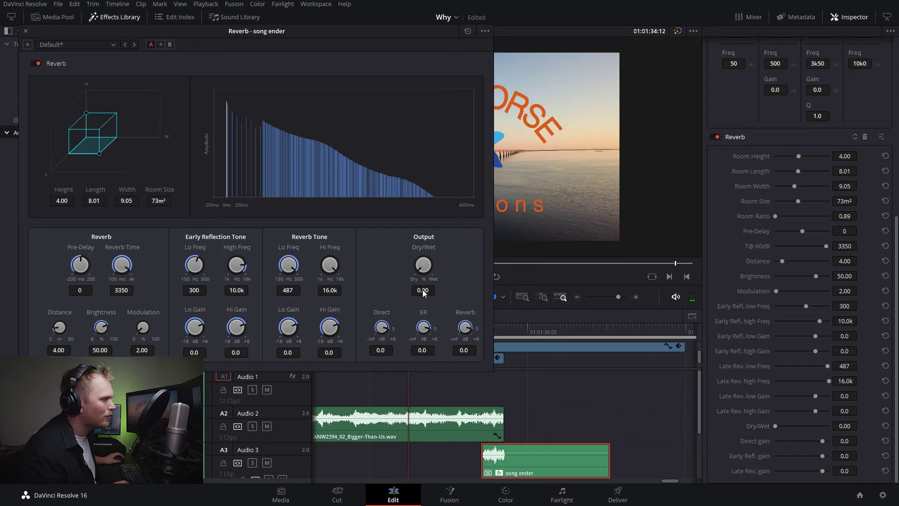
drag(420, 266, 555, 266)
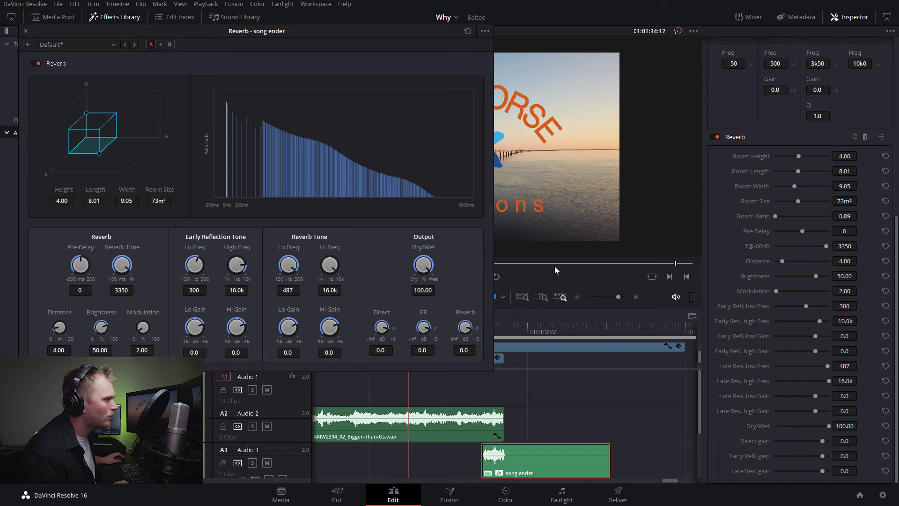
key(Right)
key(space)
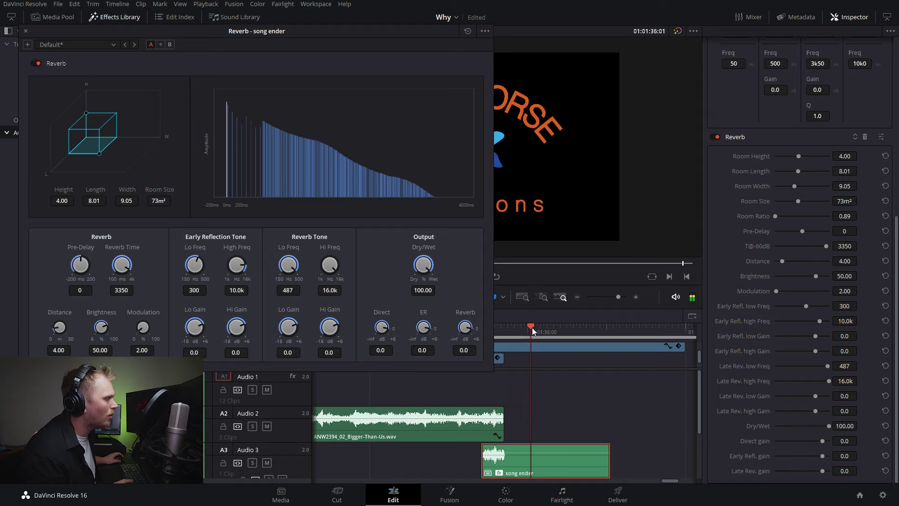
key(space)
- Lower the reverb's Dry/Wet mix to 75.58 and play the ending to check it
drag(430, 267, 414, 270)
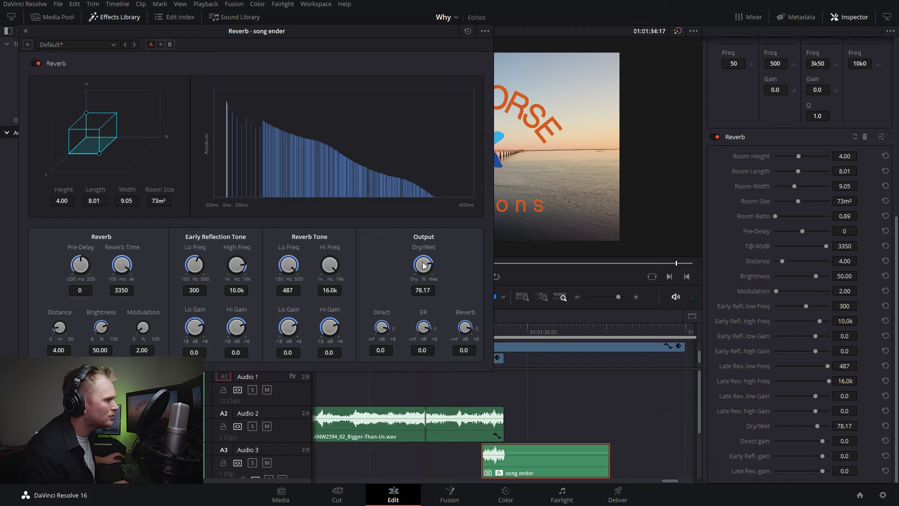
drag(426, 266, 421, 268)
key(space)
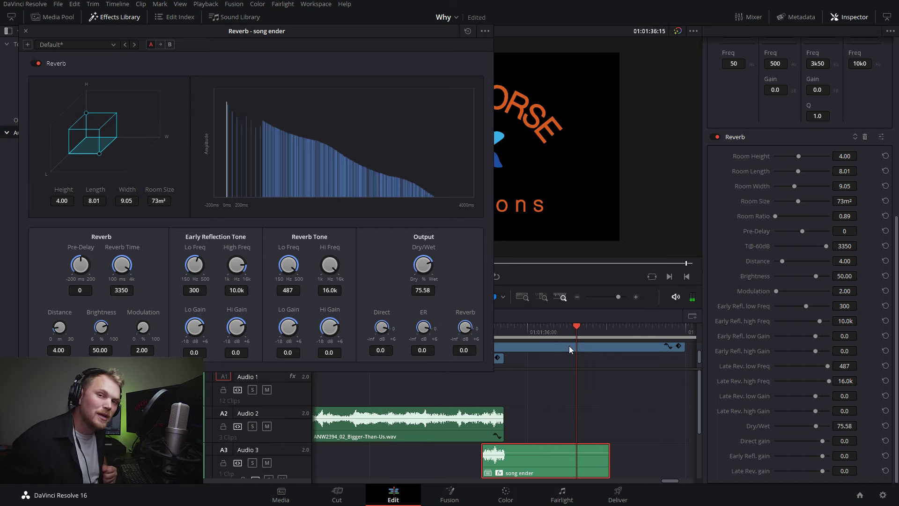
click(515, 328)
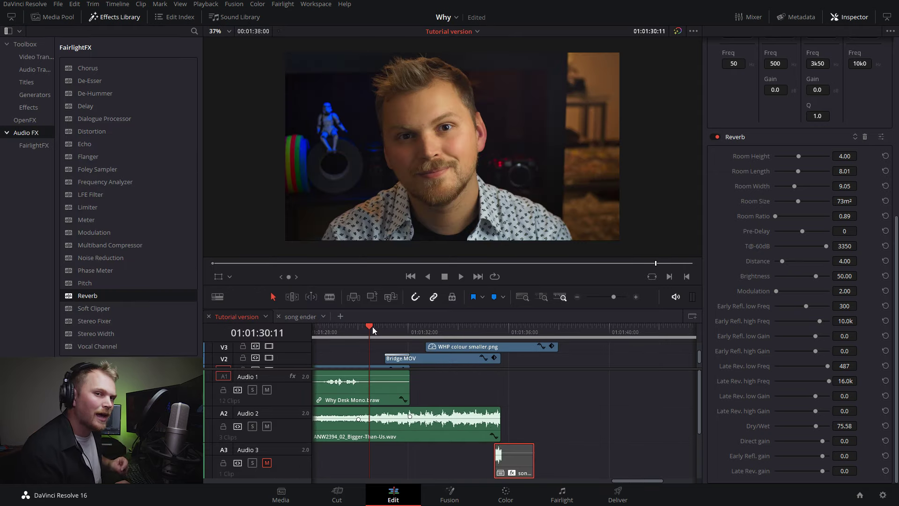
- Play the ending with Audio 3 muted, then return to 01:01:32:17 and replay with Audio 3 unmuted
key(space)
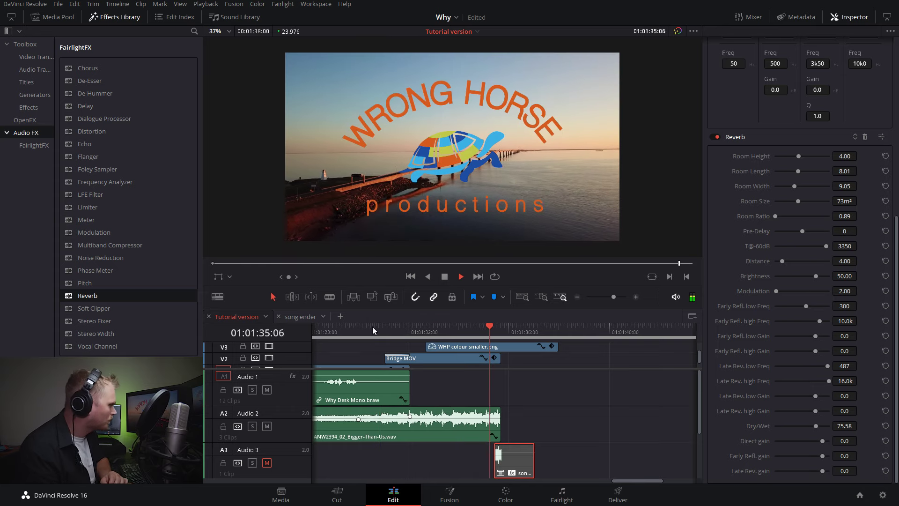
key(space)
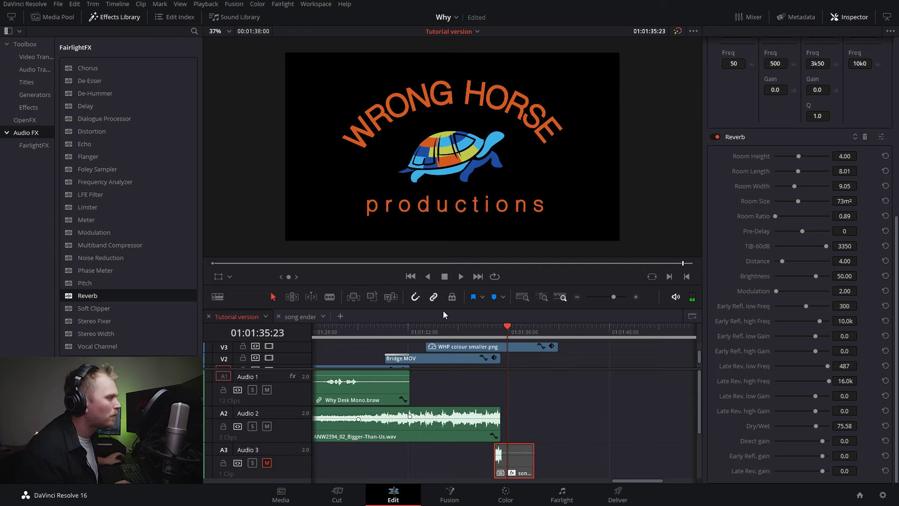
drag(504, 333, 425, 336)
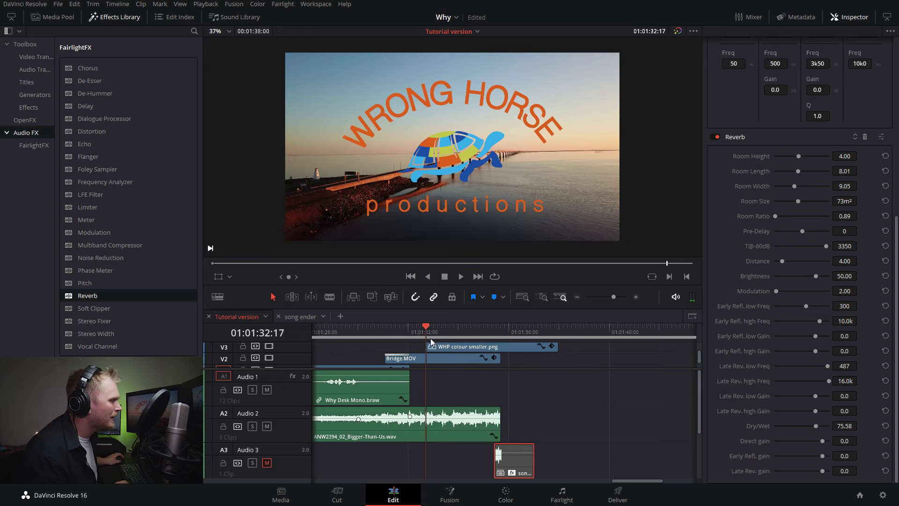
click(267, 463)
key(space)
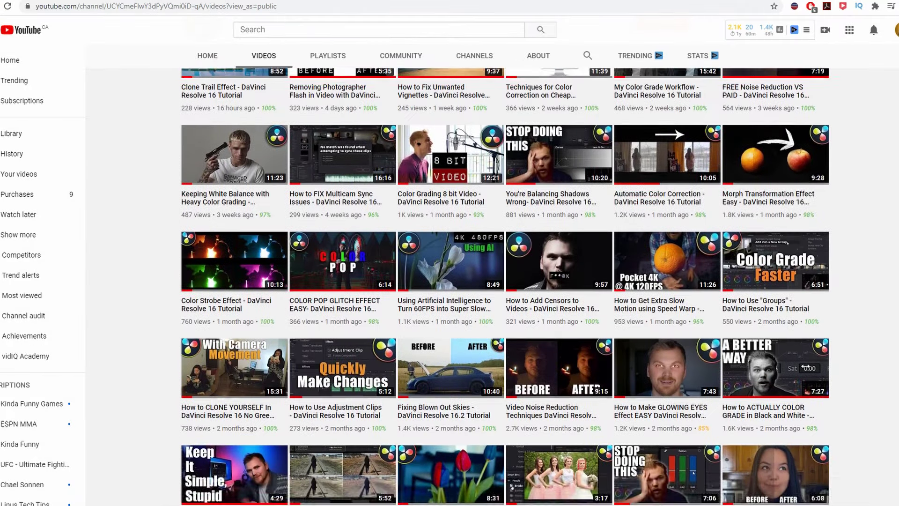
scroll(449, 253, up, 1)
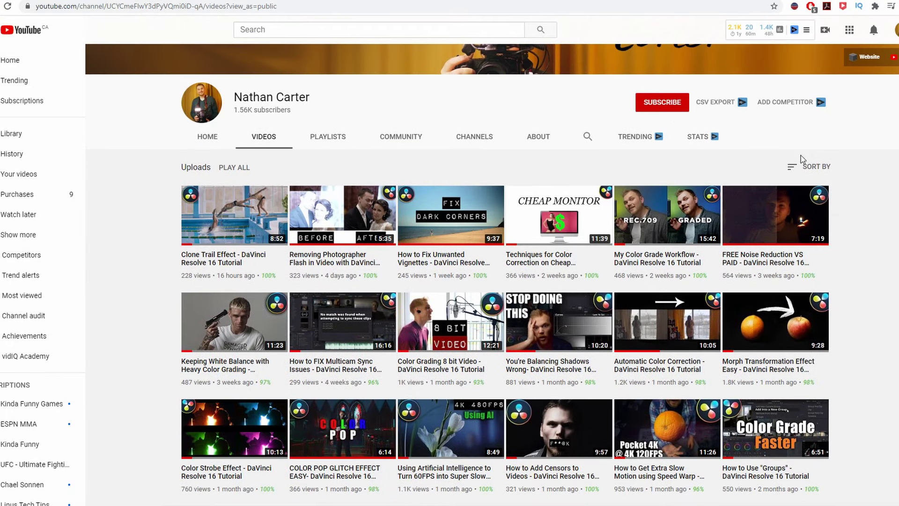